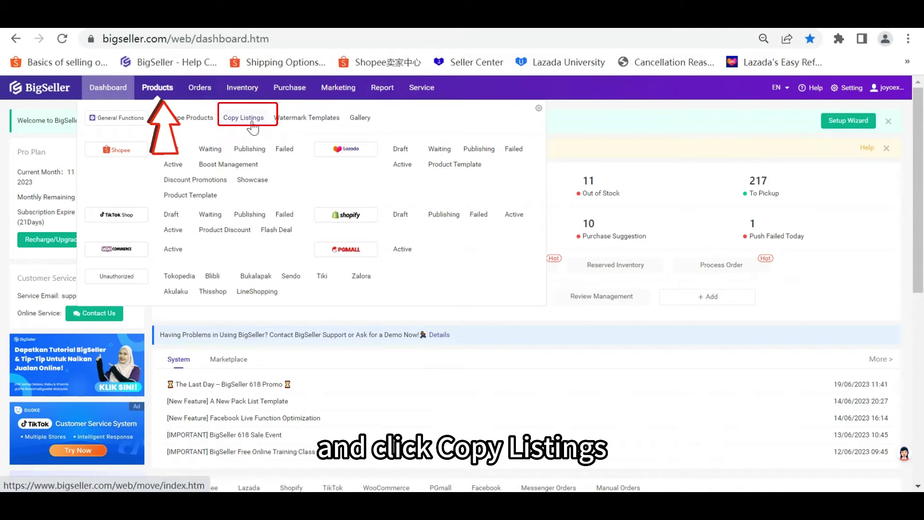
# - Sync the Lazada PH listings on Copy Listings so 67 products update from Seller Center
pyautogui.click(249, 118)
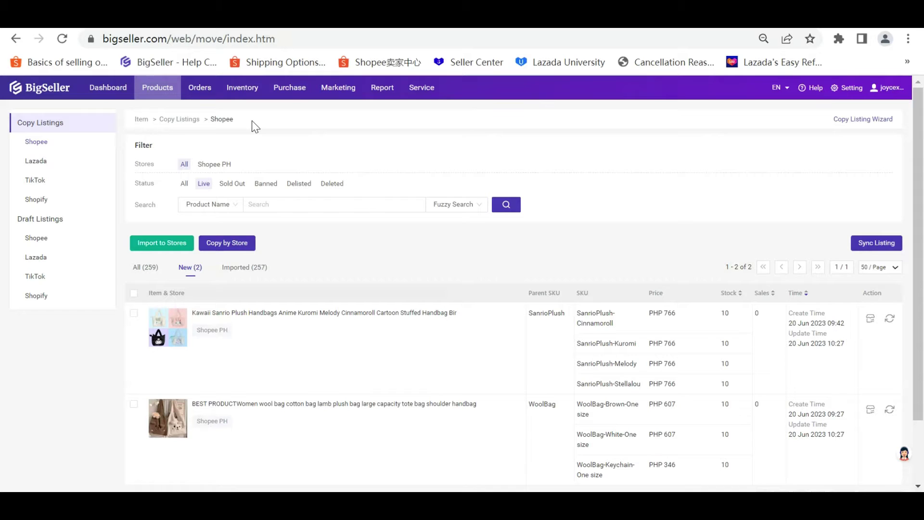
pyautogui.click(42, 163)
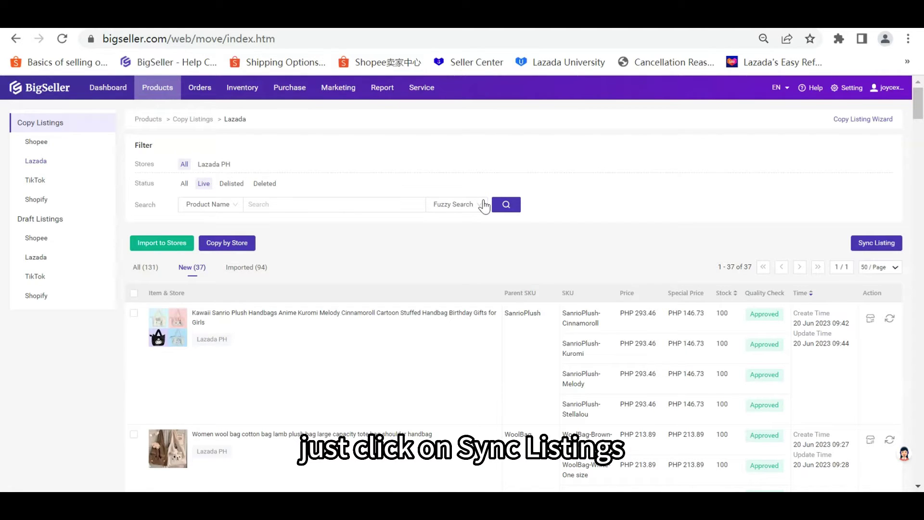
pyautogui.click(873, 242)
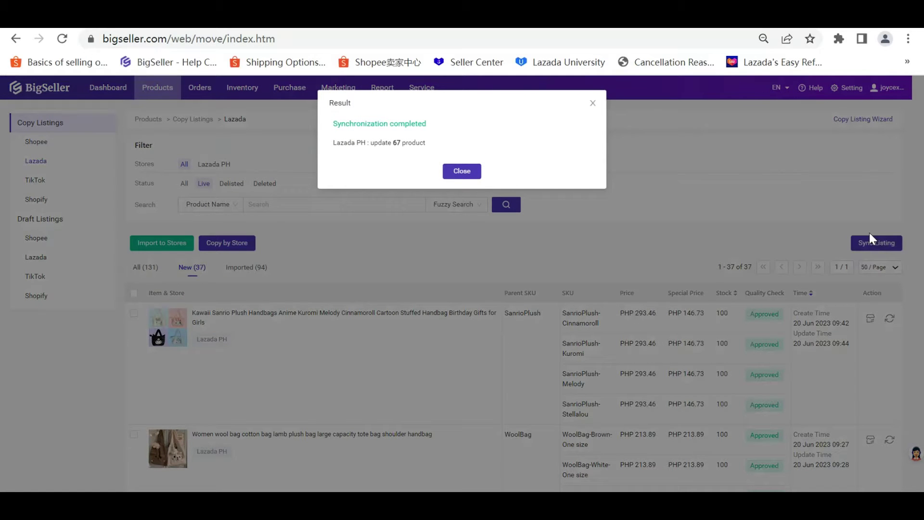
# - Tick the Pepsi drink and Sanrio plush bag products and start Import to Stores
pyautogui.click(463, 170)
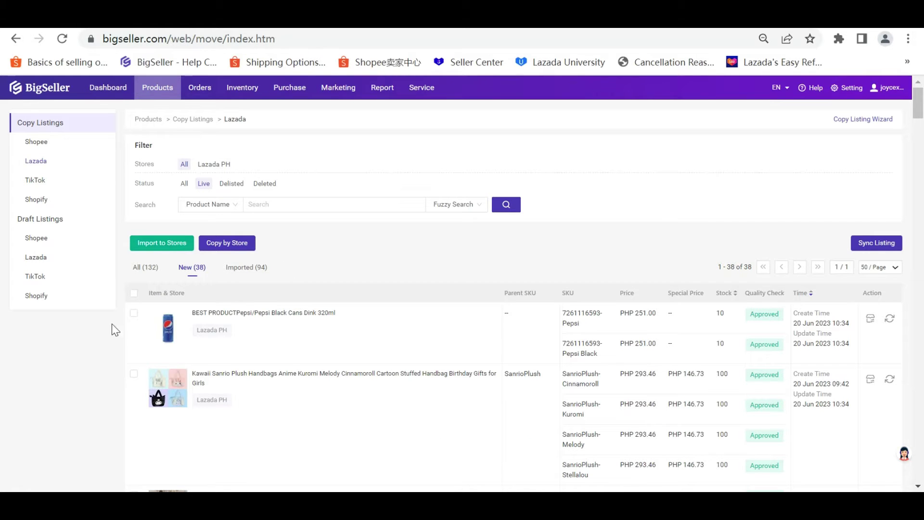
pyautogui.click(134, 312)
pyautogui.click(134, 398)
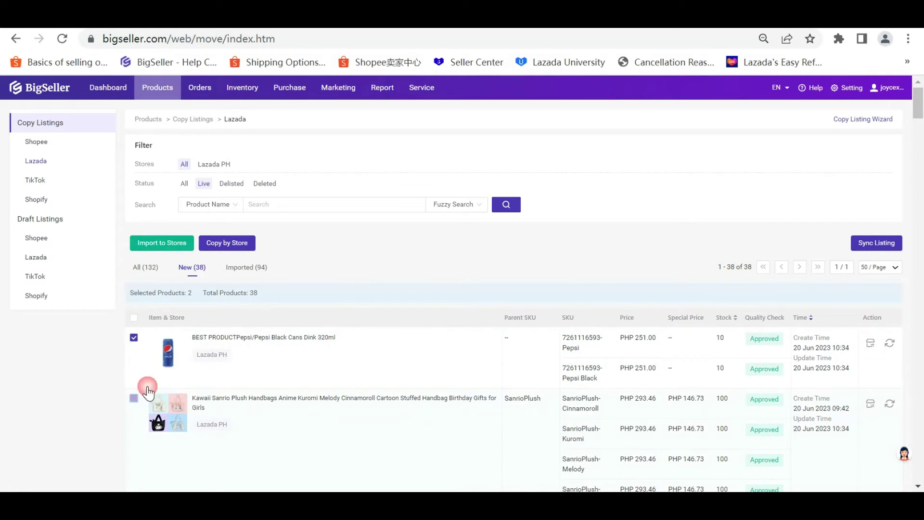
pyautogui.click(171, 243)
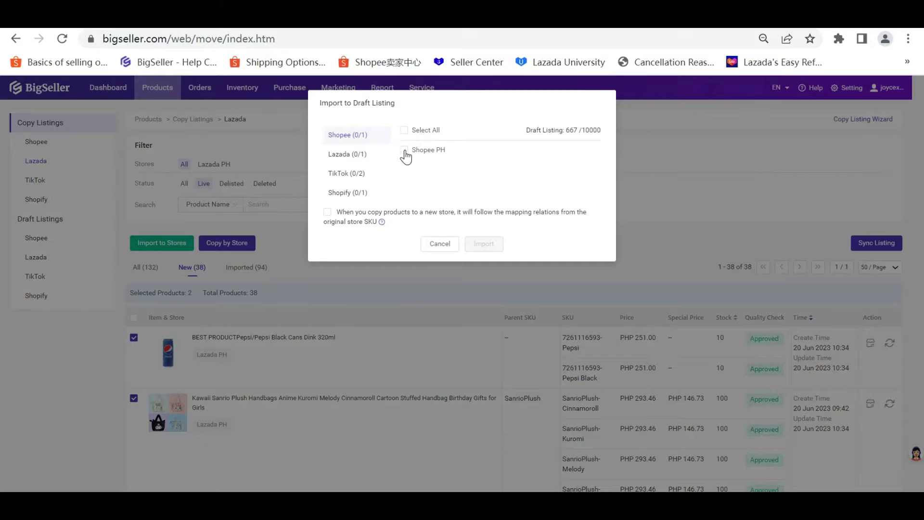
# - Import both products into Shopee PH drafts, keeping the original store's SKU mapping relations
pyautogui.click(405, 150)
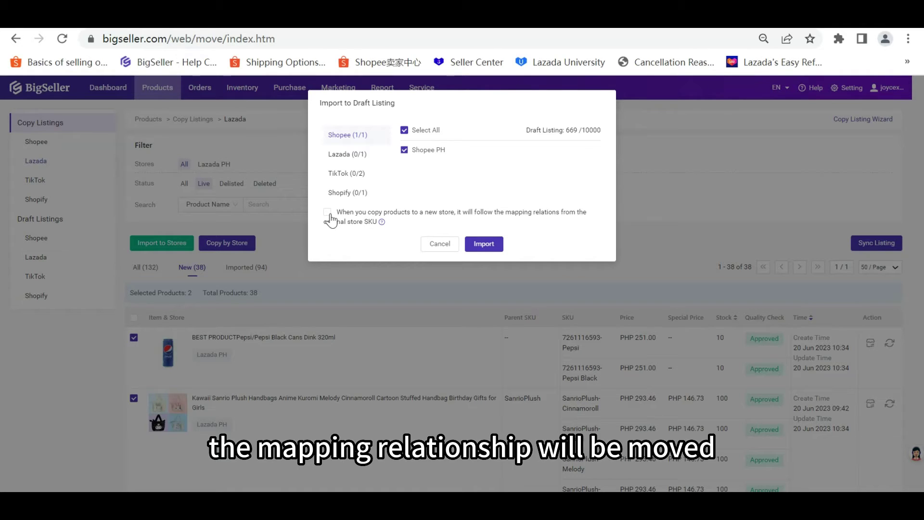
pyautogui.click(327, 213)
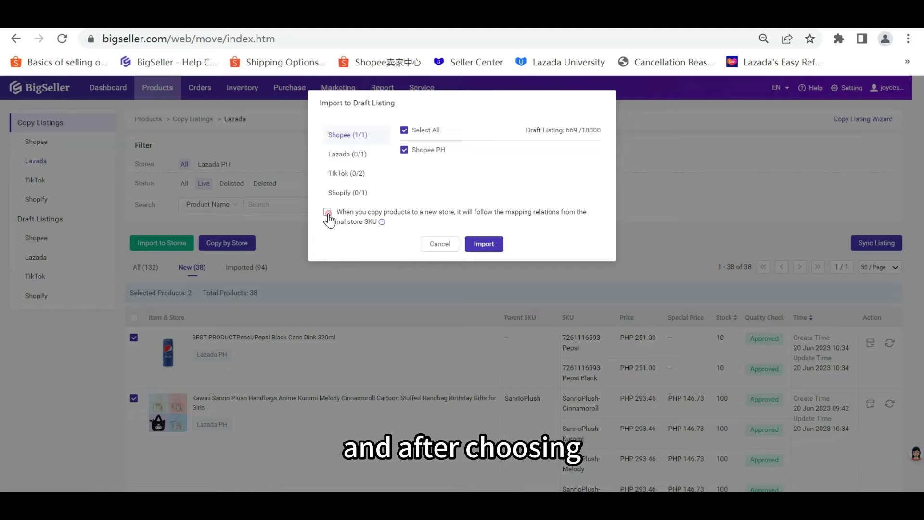
pyautogui.click(492, 244)
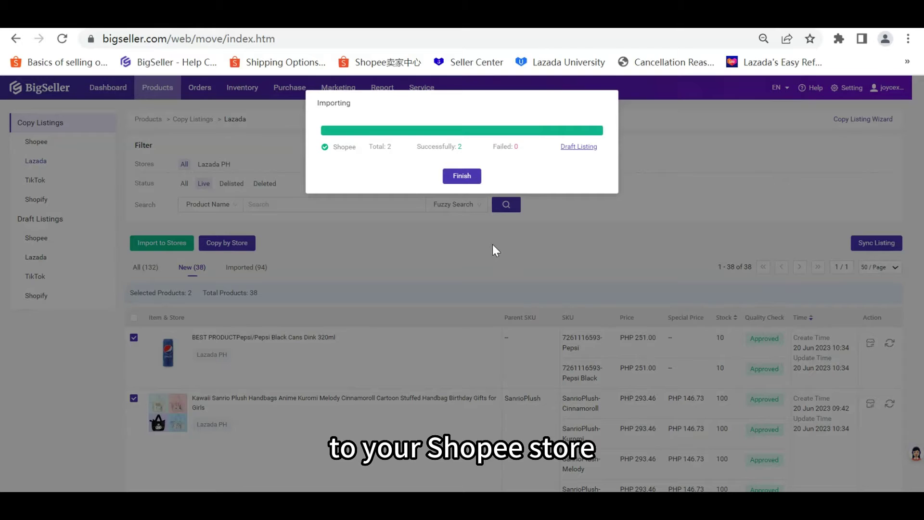
# - Copy the whole Lazada PH store to the Shopee PH store via Copy by Store
pyautogui.click(466, 176)
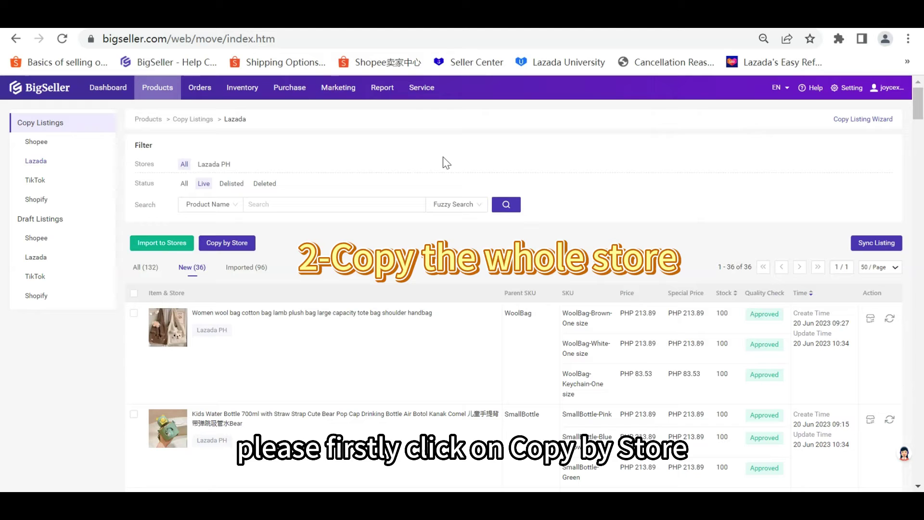
pyautogui.click(232, 243)
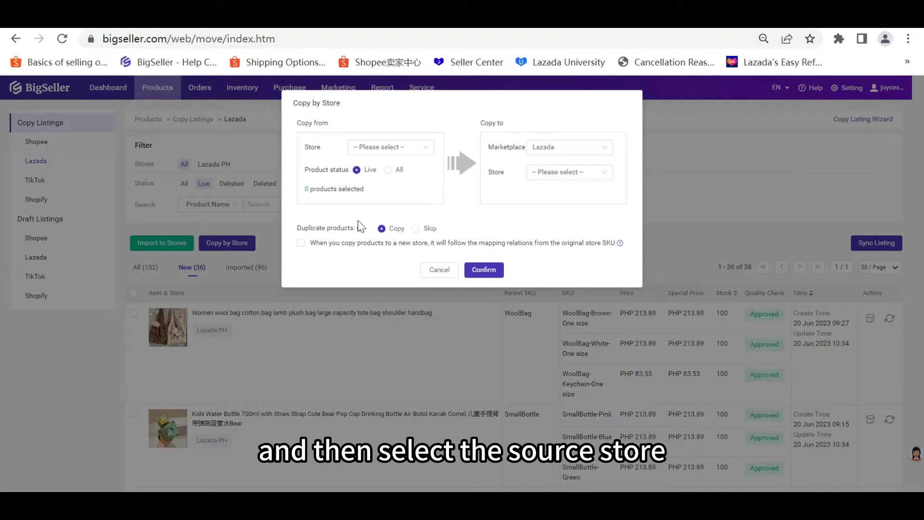
pyautogui.click(390, 147)
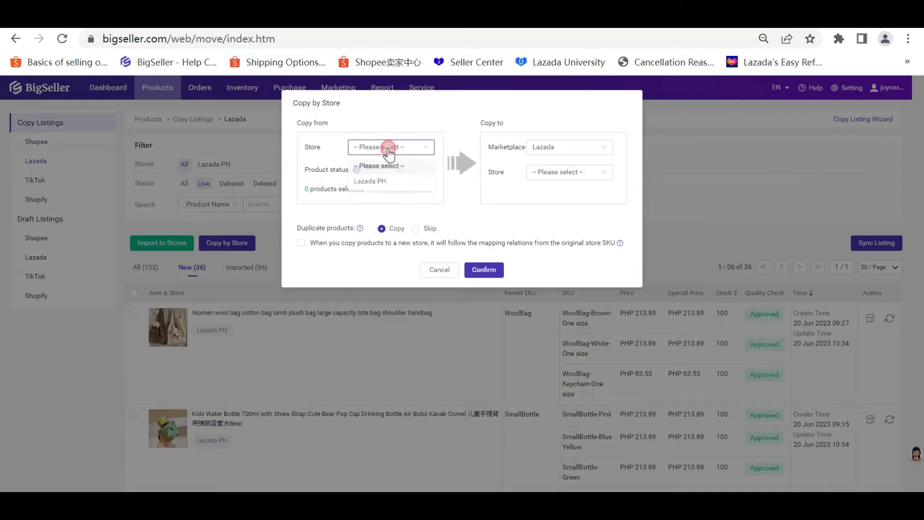
pyautogui.click(382, 182)
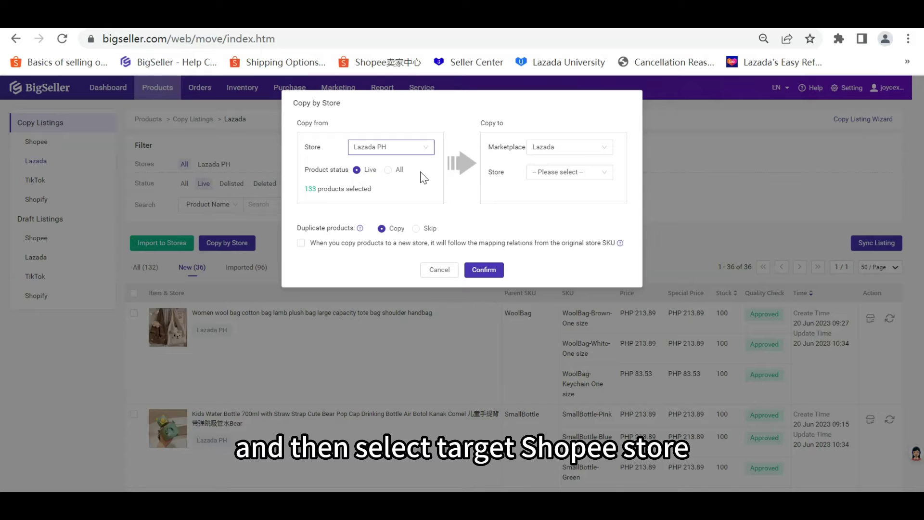
pyautogui.click(561, 149)
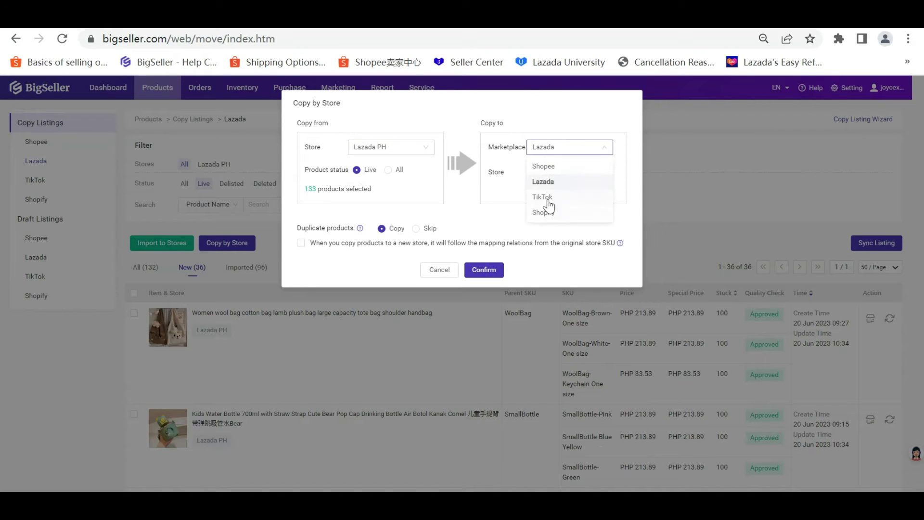
pyautogui.click(545, 167)
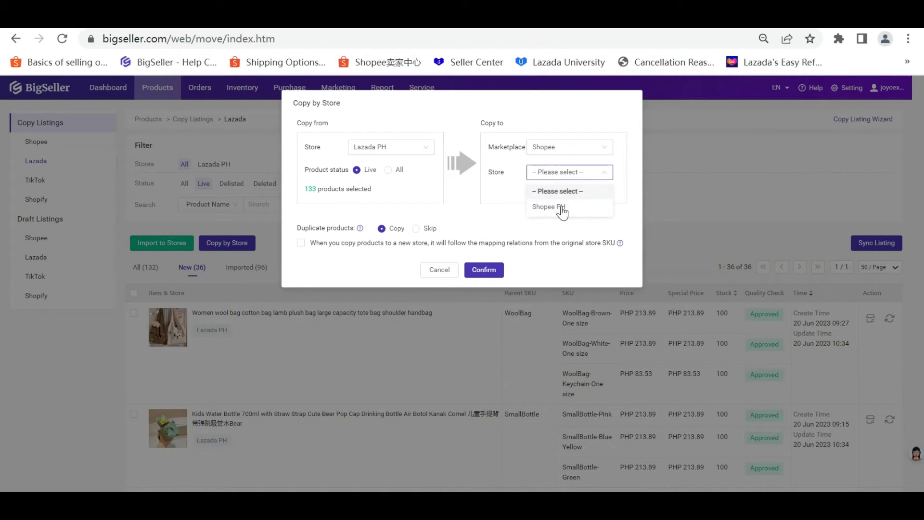
pyautogui.click(548, 207)
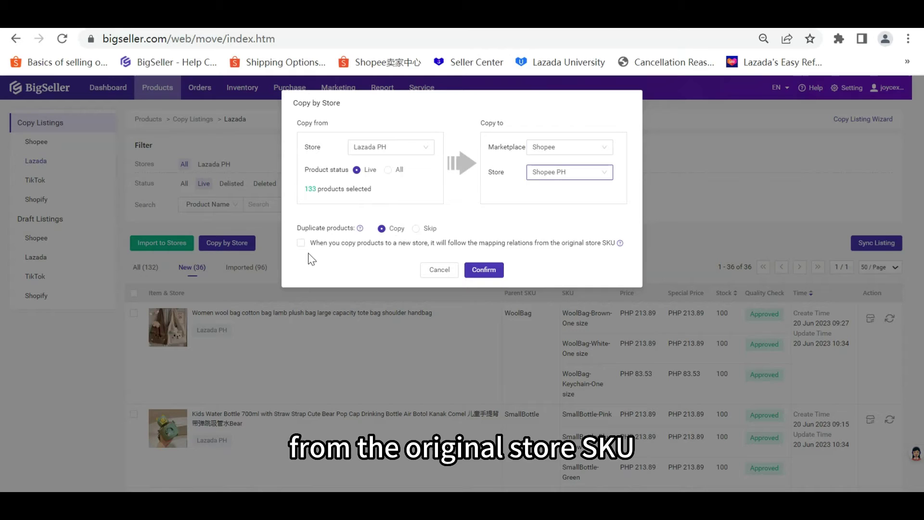
pyautogui.click(485, 270)
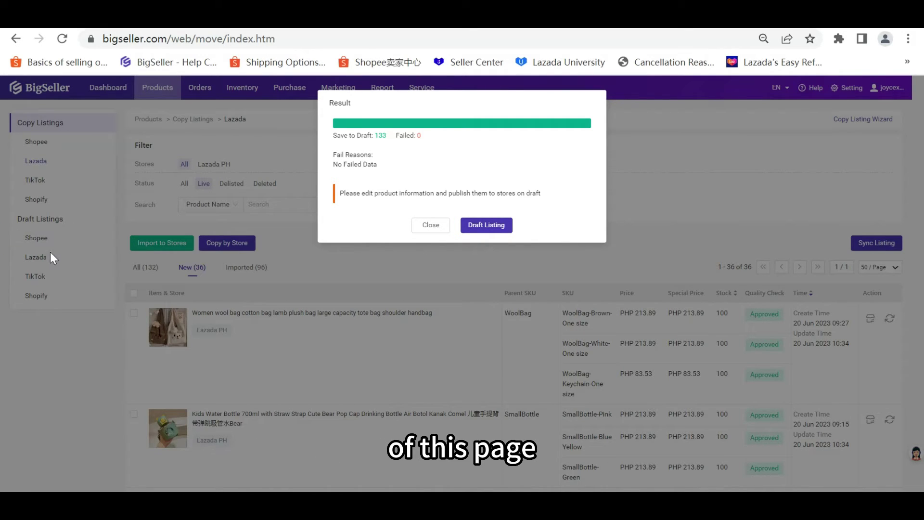
# - Go to the Shopee draft listings from the copy Result dialog
pyautogui.click(475, 229)
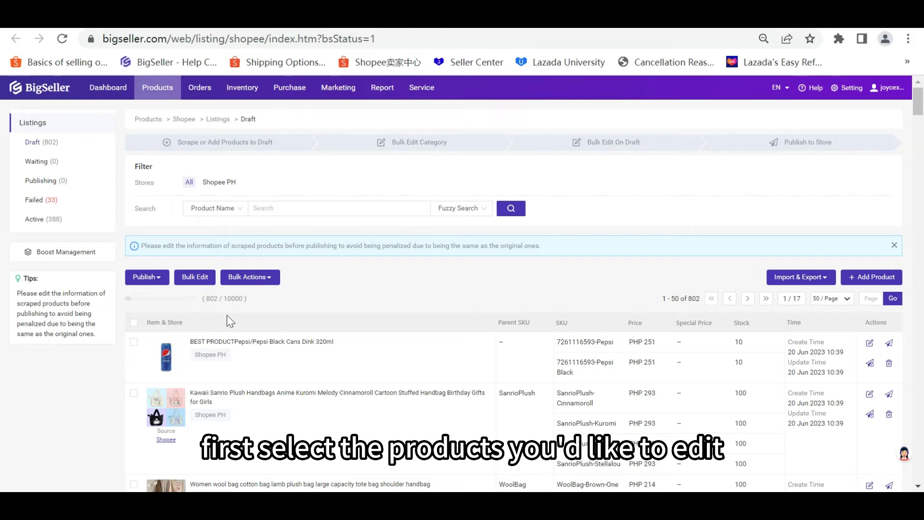
# - Select the Pepsi and Kawaii Sanrio drafts and open them together in Bulk Edit
pyautogui.click(134, 343)
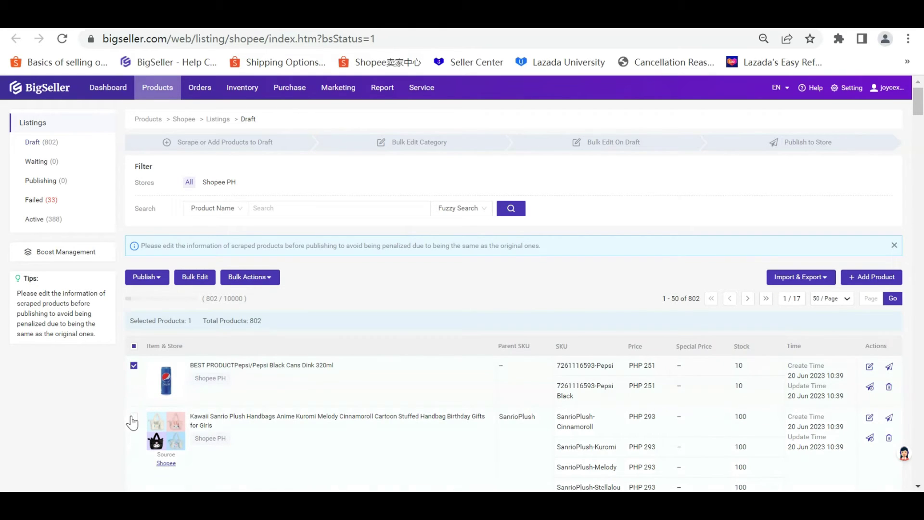
pyautogui.click(134, 416)
pyautogui.click(182, 284)
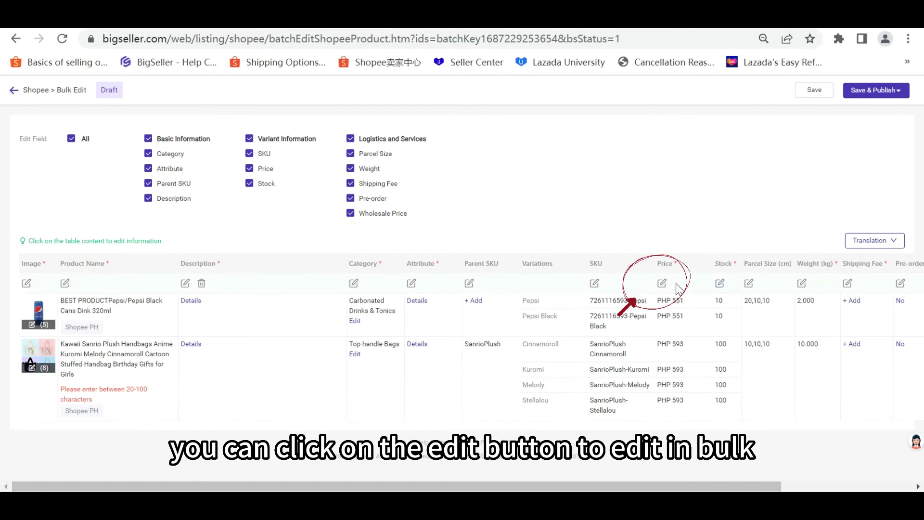
# - Raise both drafts' prices by PHP 200 using Add by Value
pyautogui.click(661, 284)
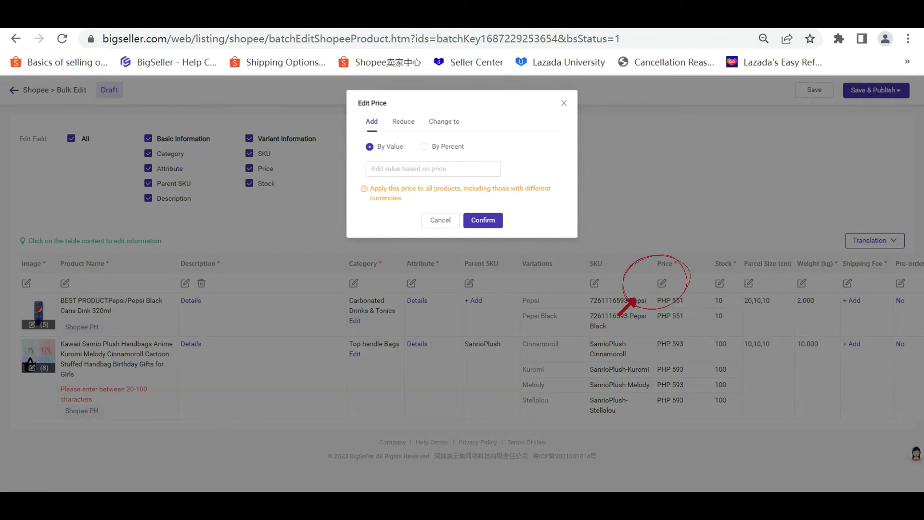
pyautogui.write('200')
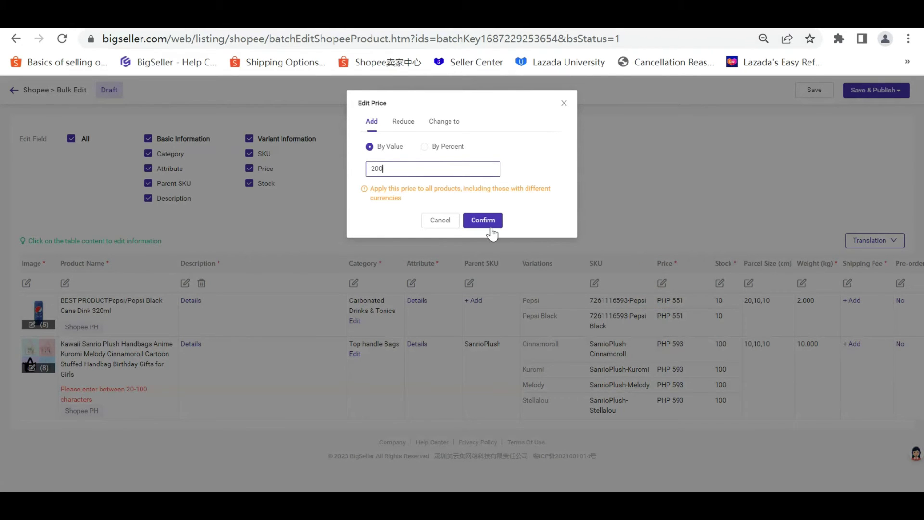
pyautogui.click(490, 229)
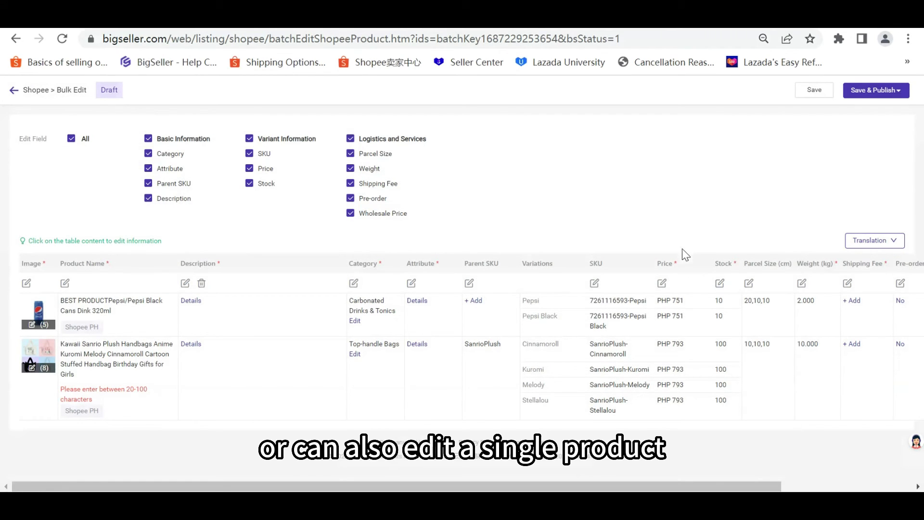
# - Set the Pepsi variant's price to PHP 757 and save the bulk edits
pyautogui.click(679, 301)
pyautogui.write('7')
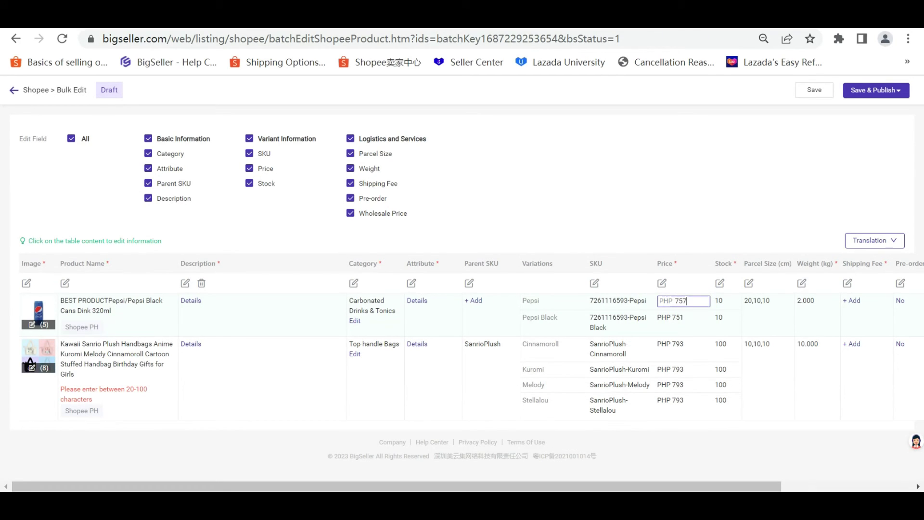
pyautogui.click(738, 235)
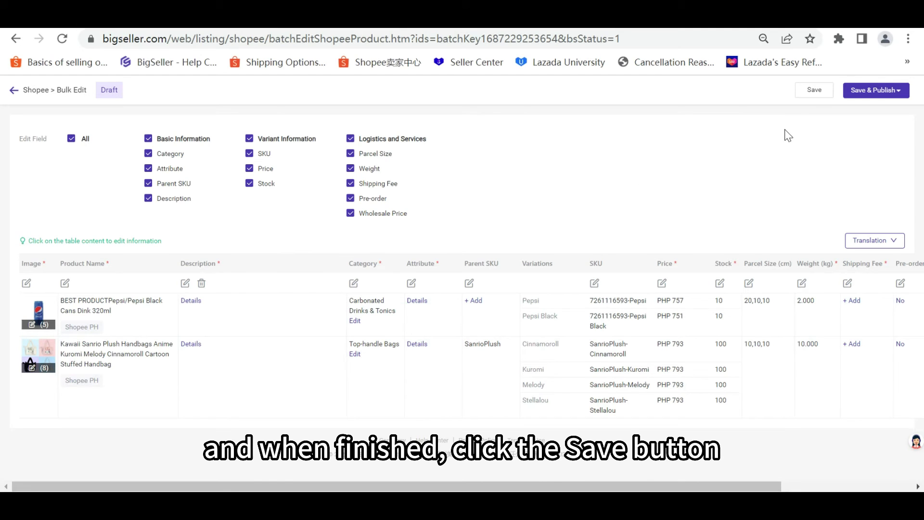
pyautogui.click(814, 93)
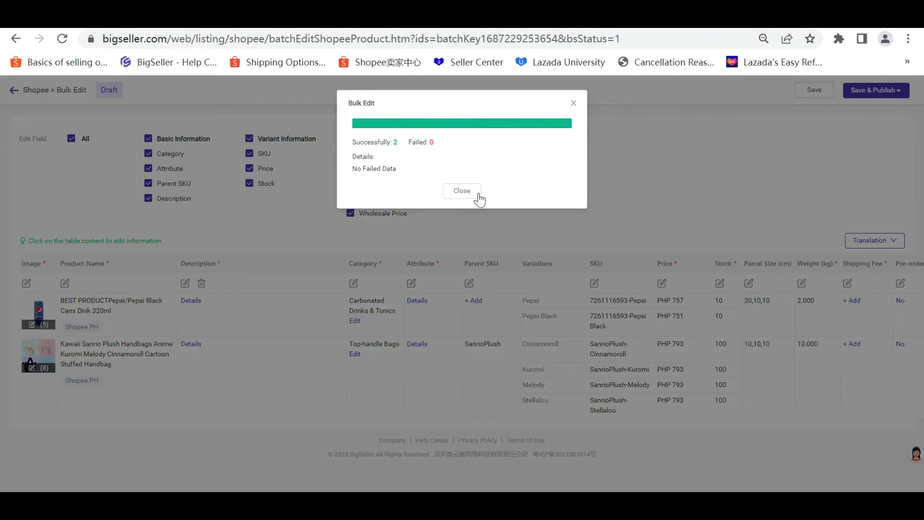
# - Return to the Shopee drafts, select the edited drafts, and show the Publish options
pyautogui.click(479, 194)
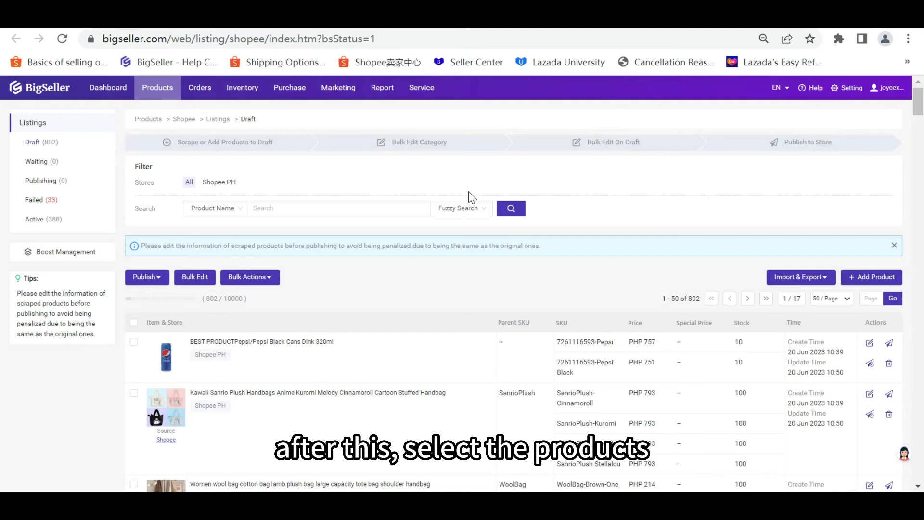
pyautogui.click(134, 342)
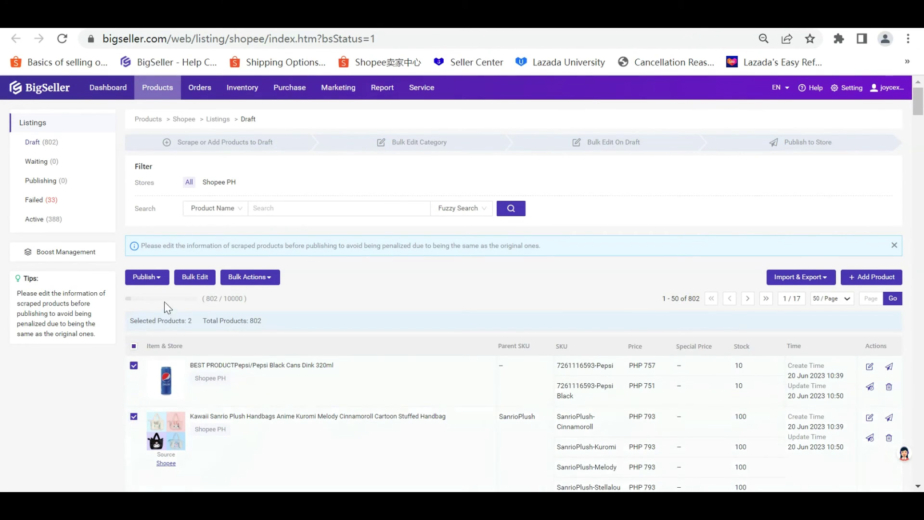
pyautogui.click(154, 279)
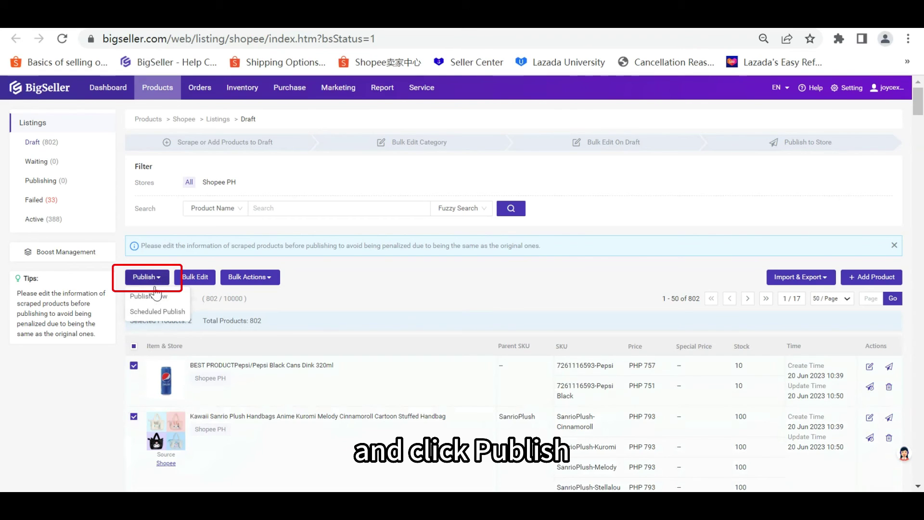